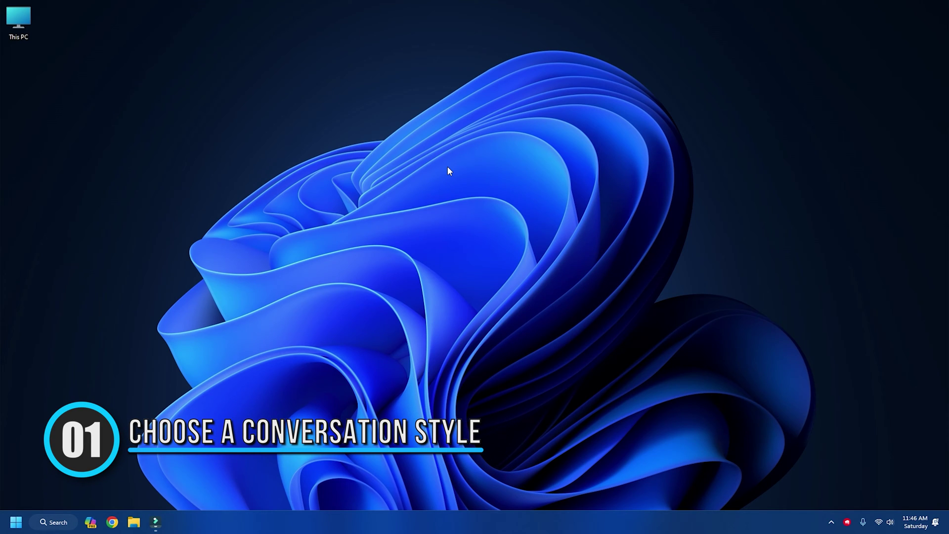
- Toggle the Copilot sidebar with Win+C to move on to TheWindowsClub's context-menu article
key(super+c)
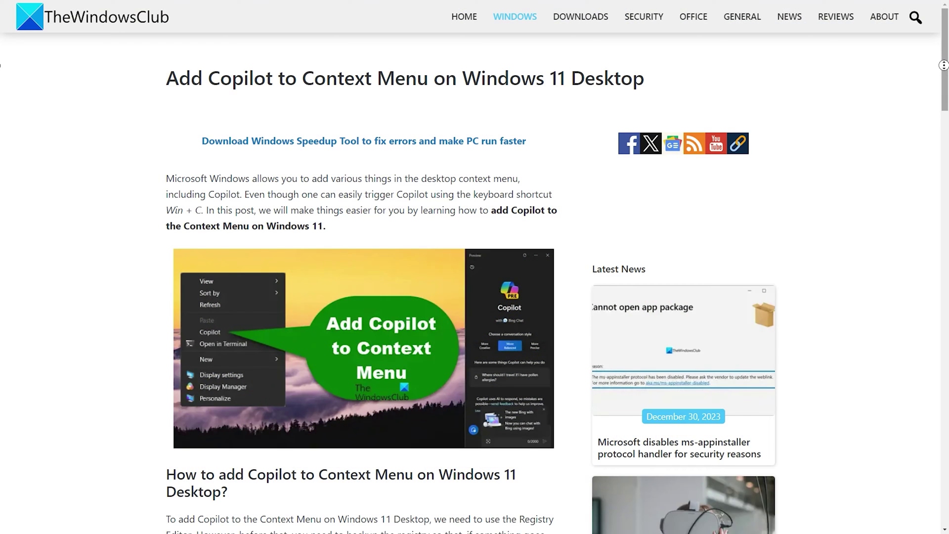
scroll(475, 268, down, 1)
scroll(474, 267, down, 1)
scroll(475, 267, down, 1)
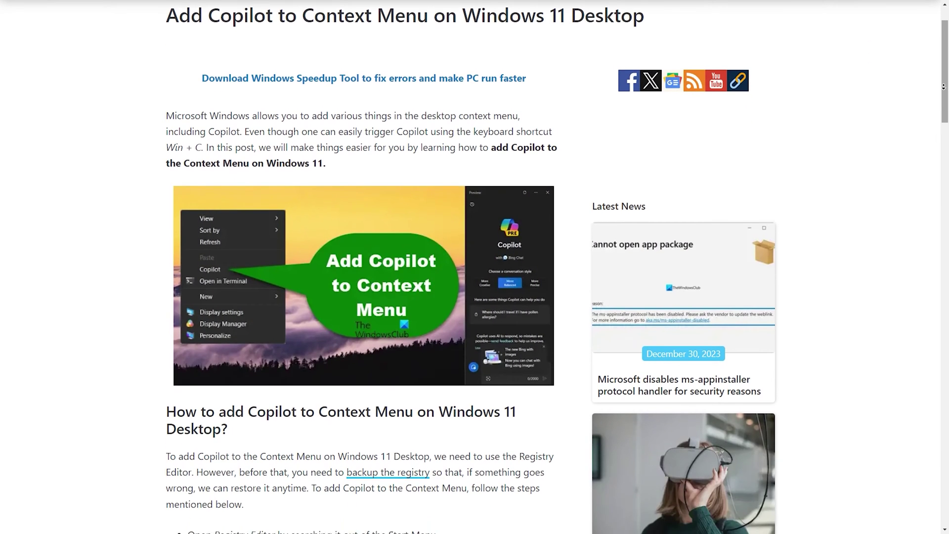
scroll(475, 267, down, 1)
scroll(474, 267, down, 1)
scroll(474, 267, down, 1)
scroll(475, 267, down, 1)
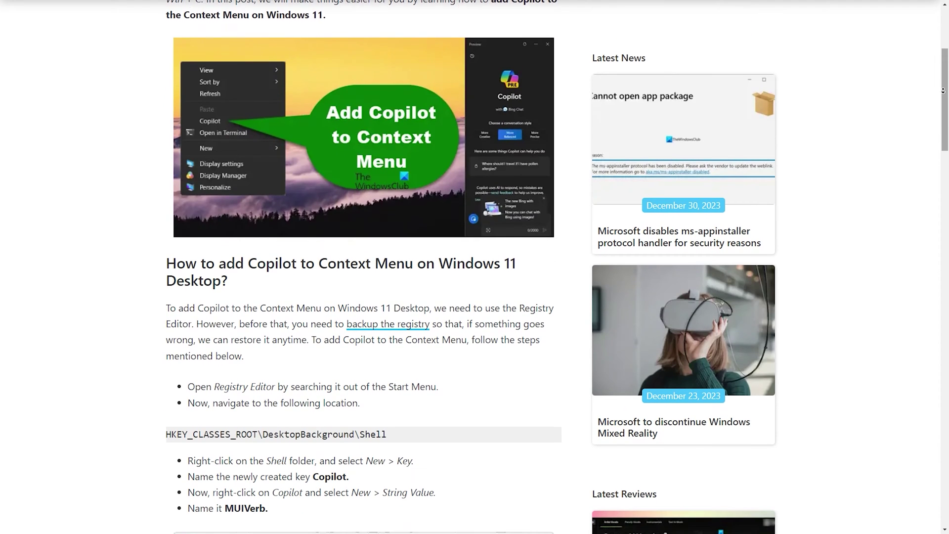
scroll(474, 267, down, 1)
scroll(475, 267, down, 1)
scroll(475, 267, down, 1)
scroll(474, 266, down, 1)
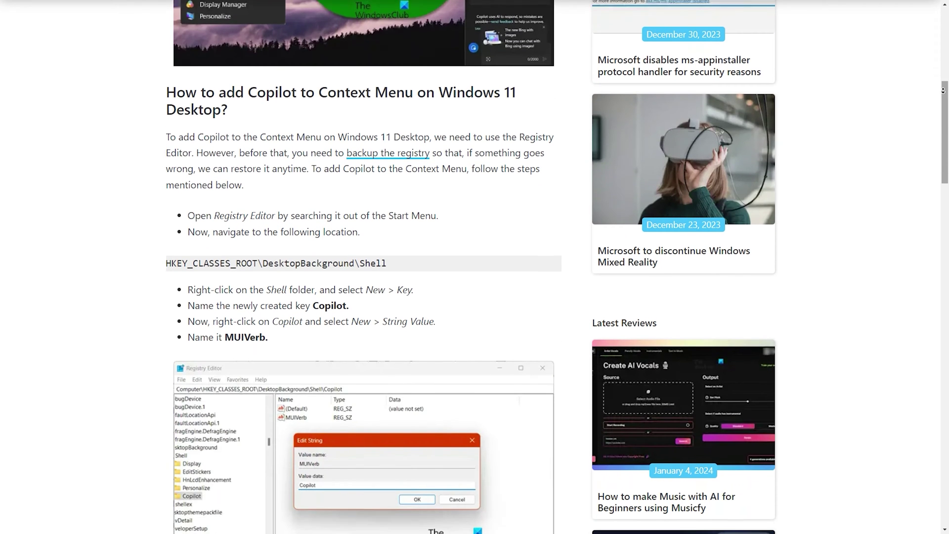
scroll(475, 267, down, 1)
scroll(475, 267, down, 1)
scroll(474, 267, down, 1)
scroll(475, 267, down, 1)
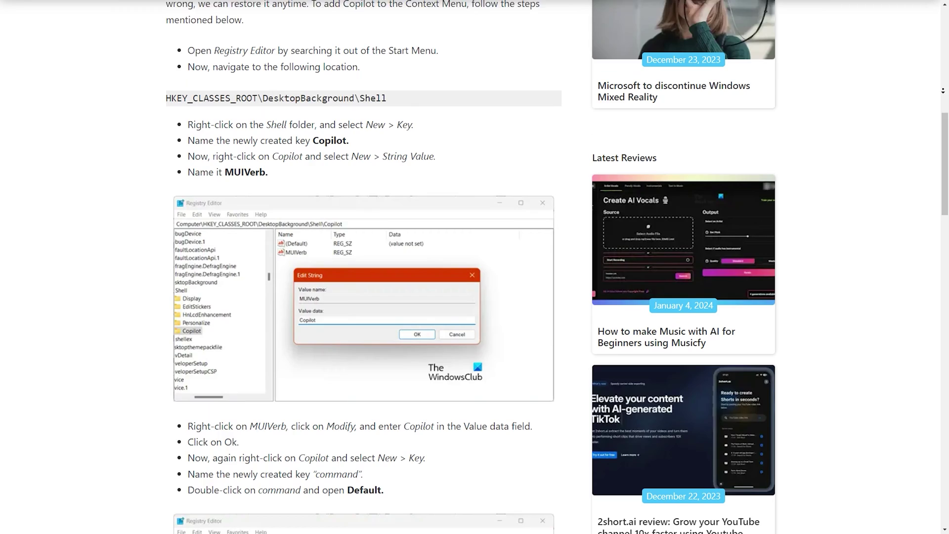
scroll(475, 268, down, 1)
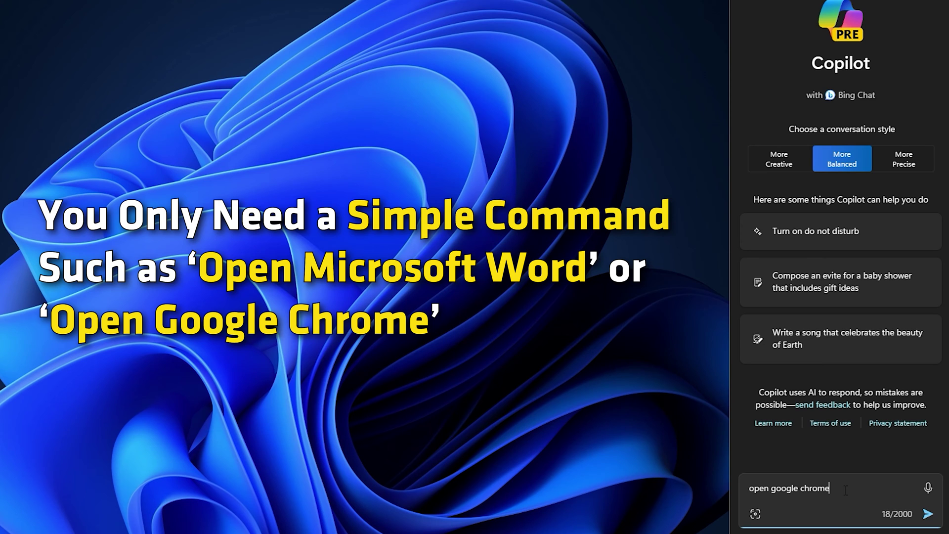
- Send 'open google chrome' to Copilot and approve the Open an App card
key(Return)
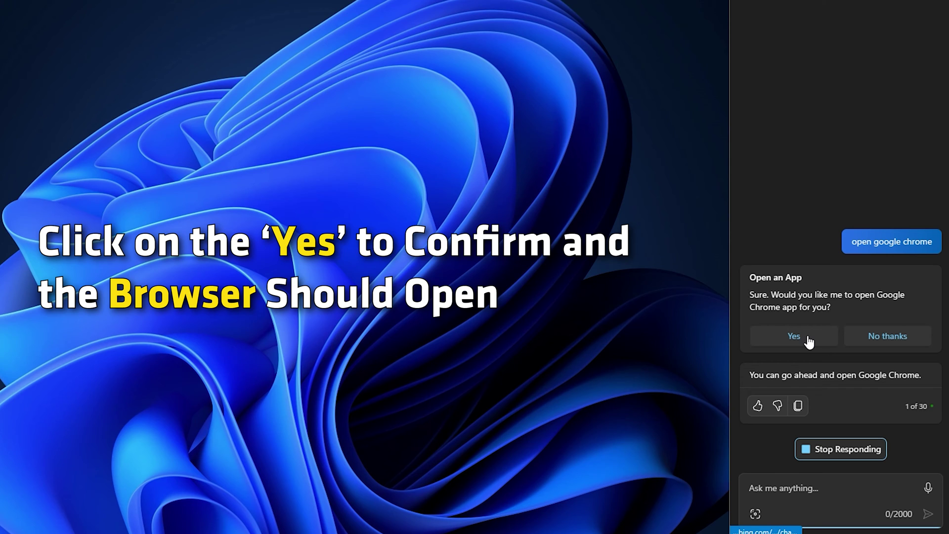
click(808, 341)
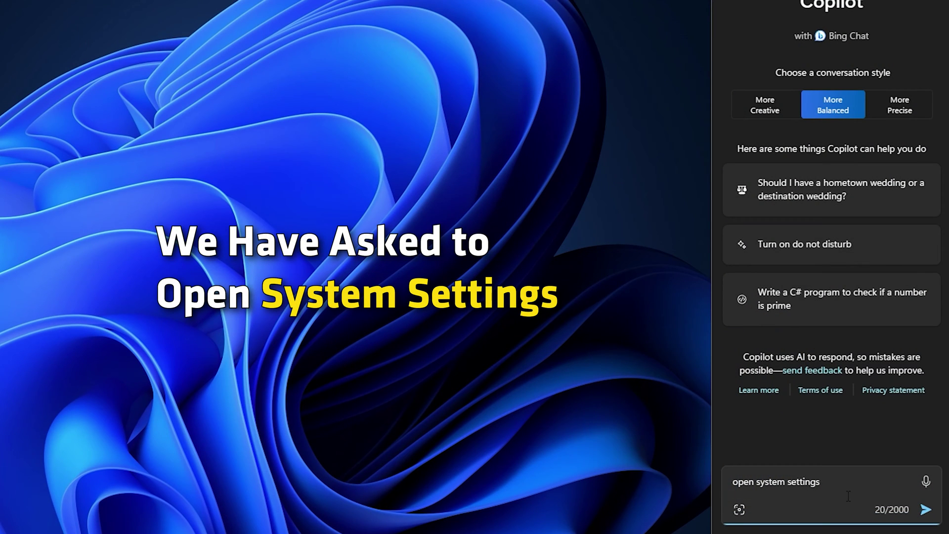
- Send 'open system settings' and approve launching the Settings app
key(Return)
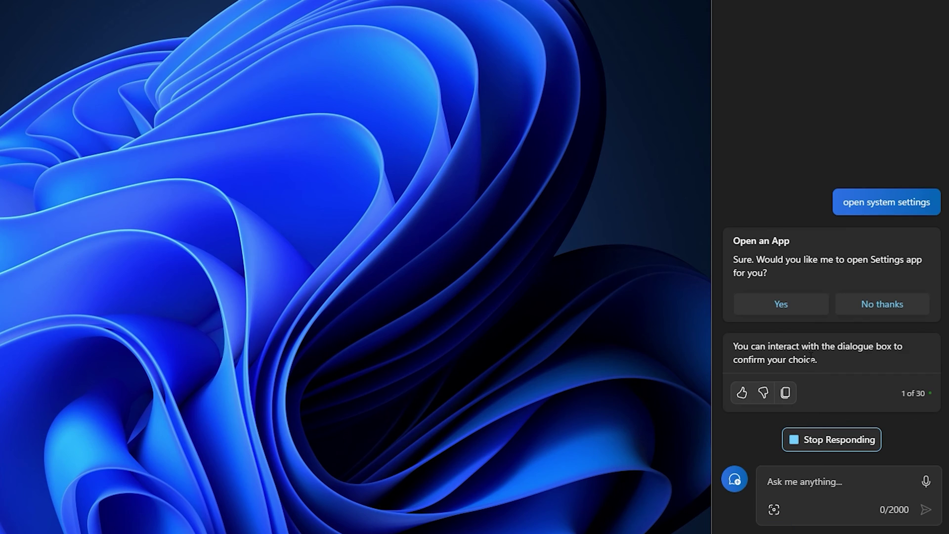
click(810, 312)
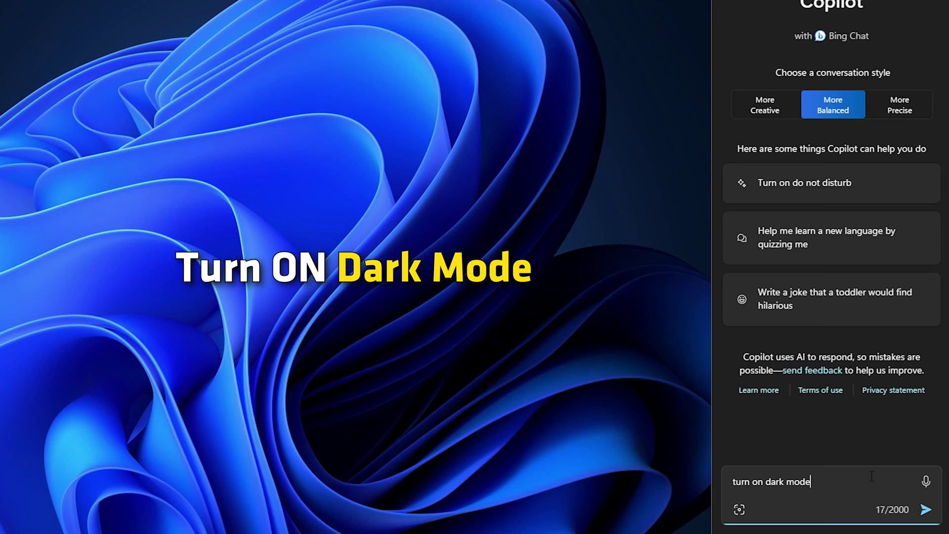
- Switch Windows to dark mode through Copilot, then send 'turn off dark mode'
key(Return)
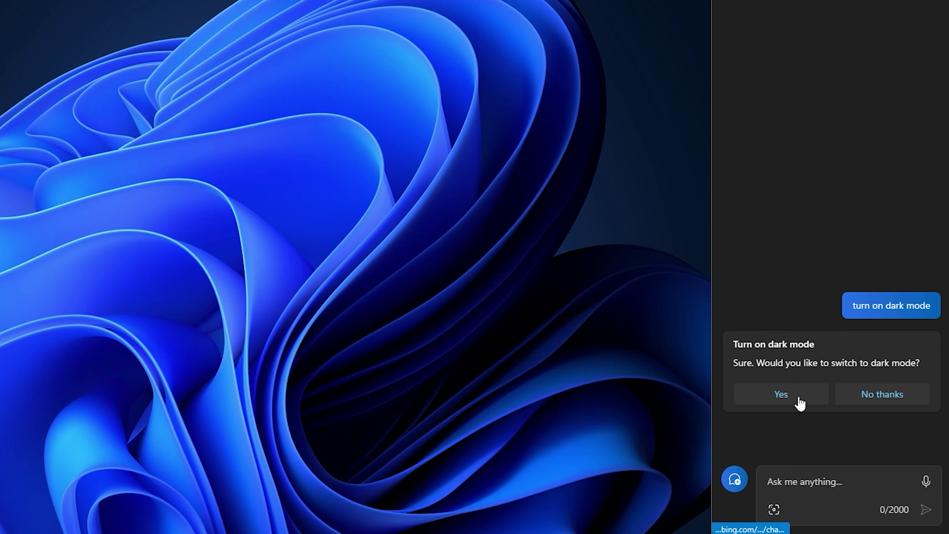
click(800, 402)
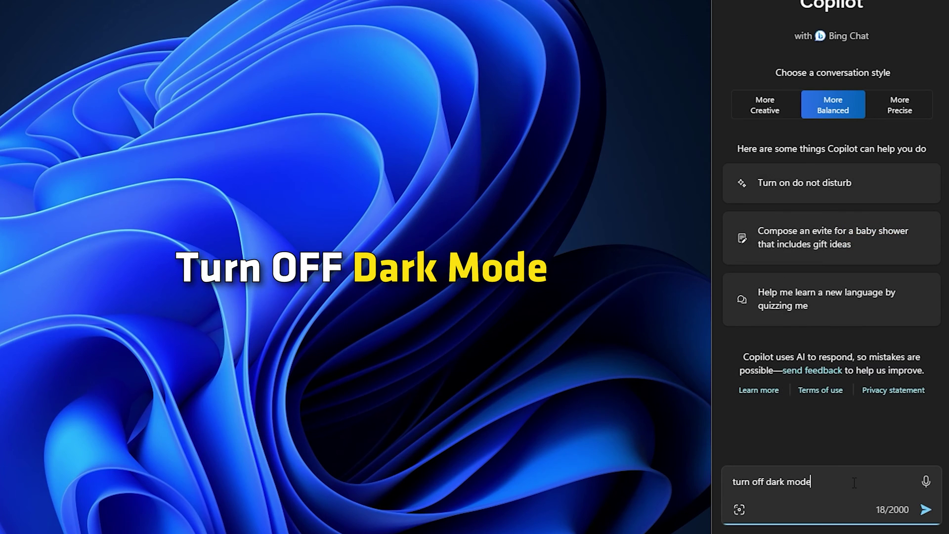
key(Return)
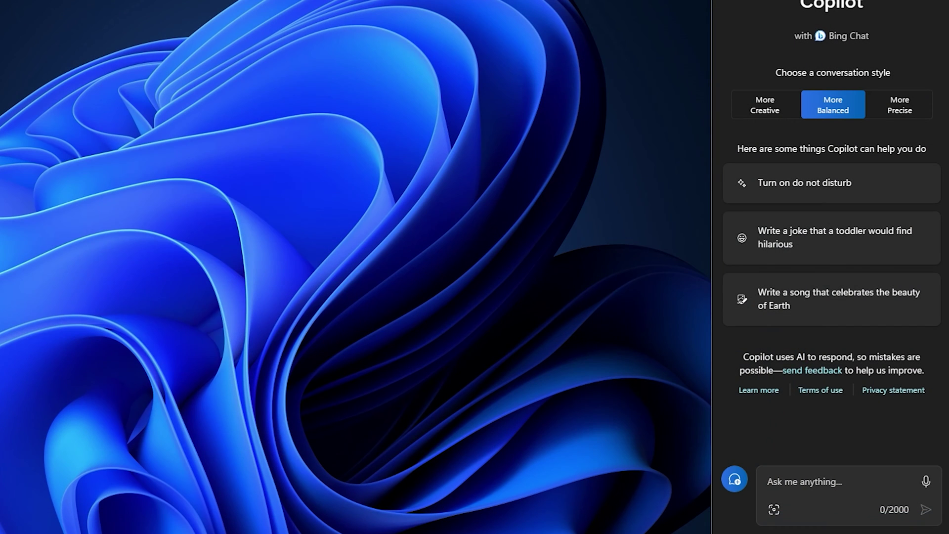
- Dictate 'Open System Settings' by microphone and approve opening the Settings app
click(926, 482)
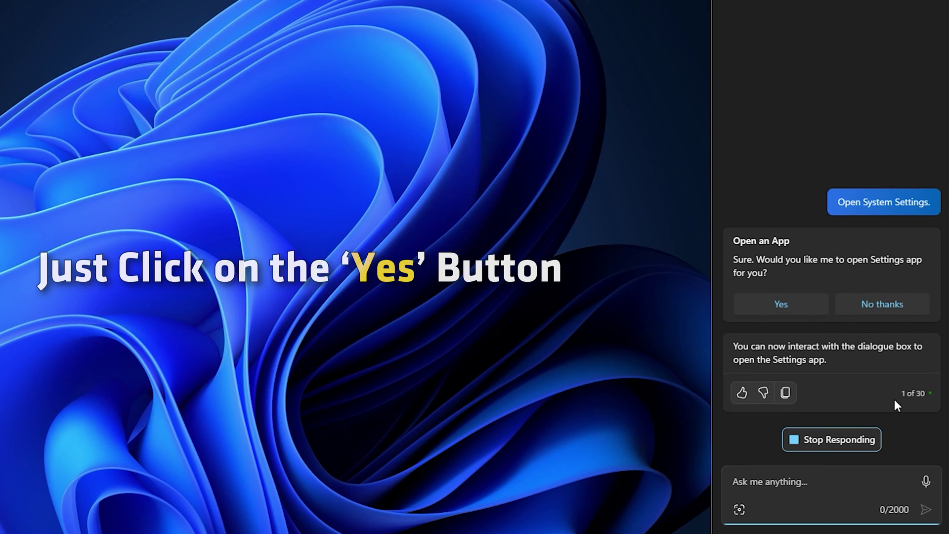
click(778, 261)
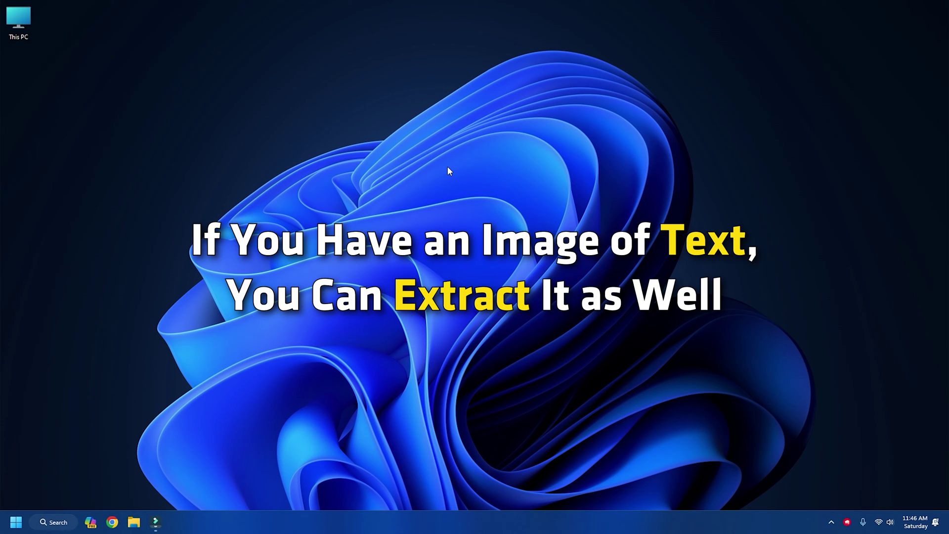
- Reopen Copilot, paste the kiwi picture and ask 'what is the name of this fruit'
key(super+c)
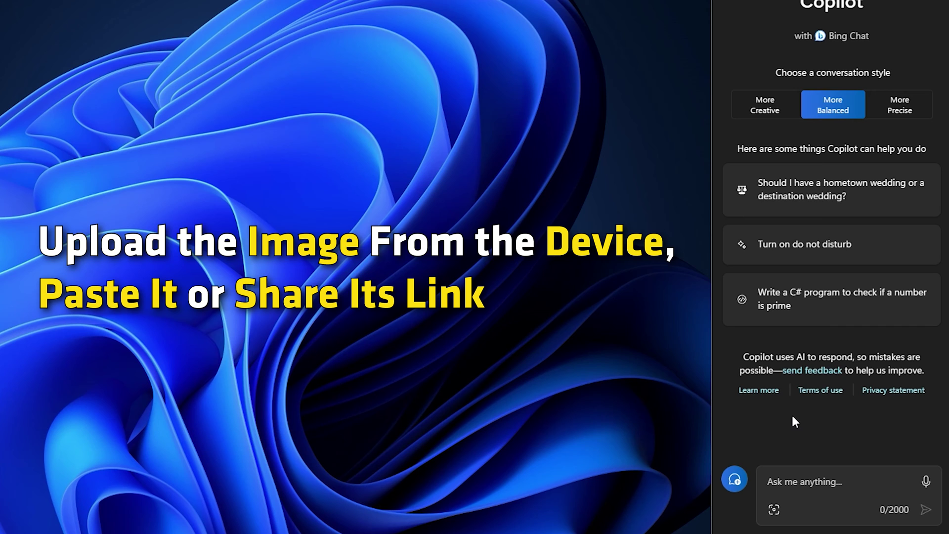
click(858, 490)
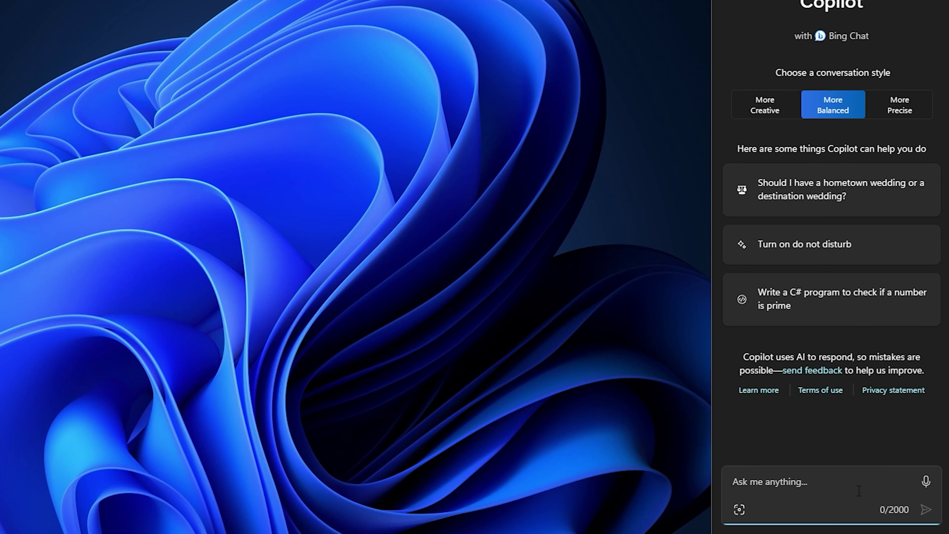
key(ctrl+v)
text(what)
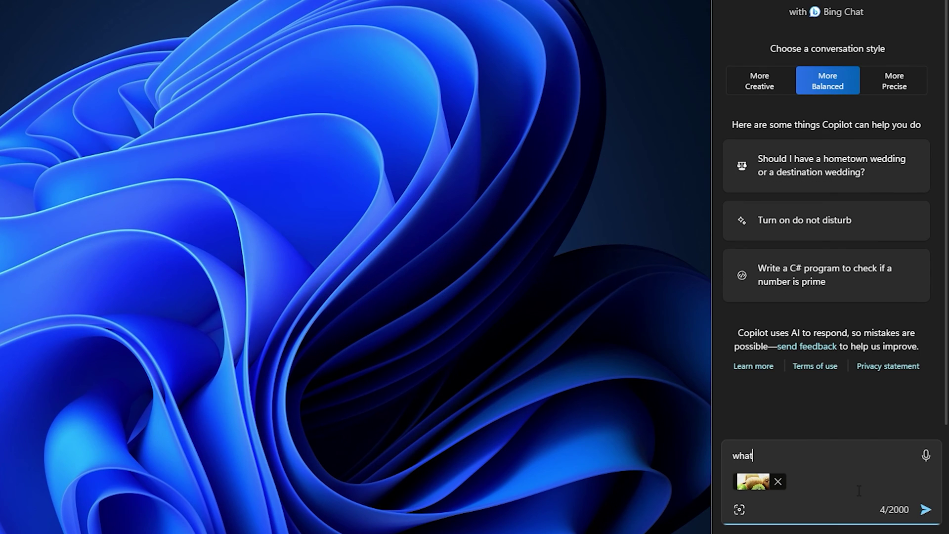
text( is )
text(the name o)
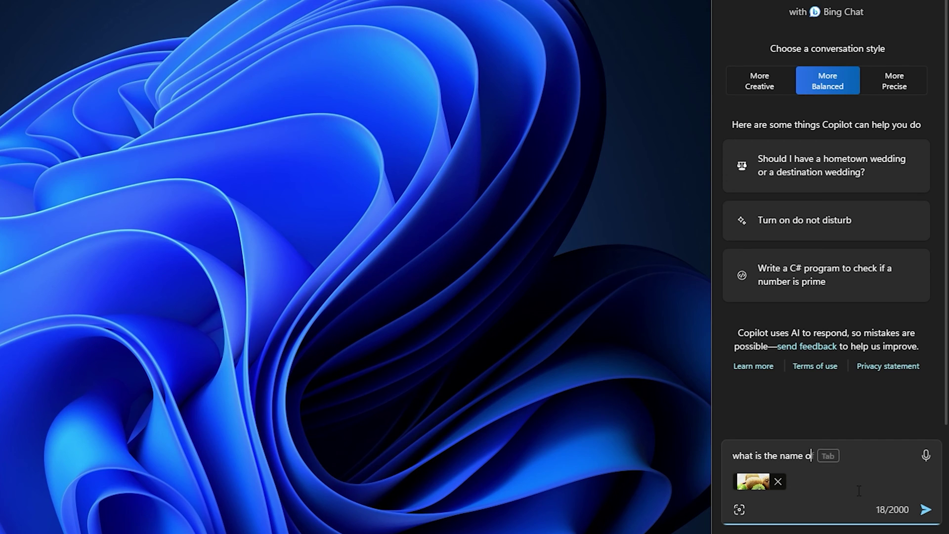
text(f this fruit)
key(Return)
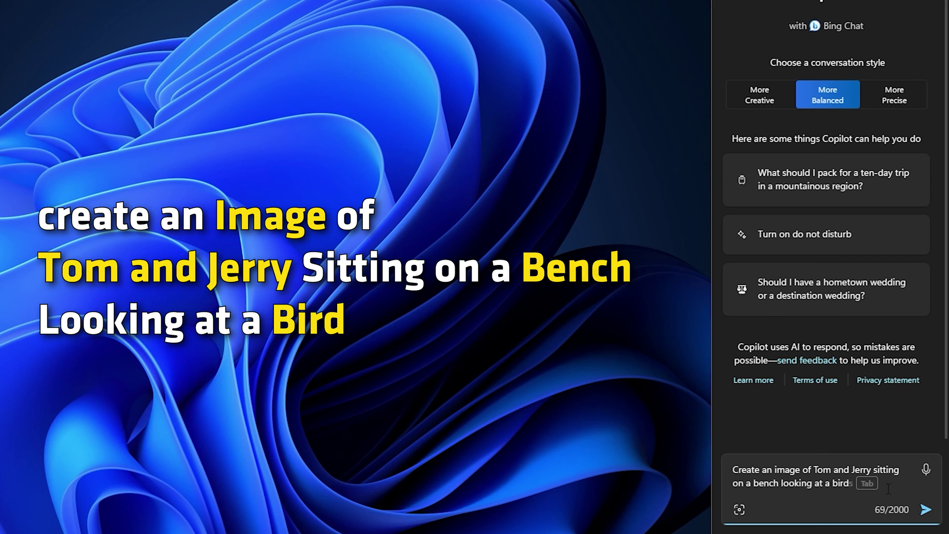
- Send the prompt 'Create an image of Tom and Jerry sitting on a bench looking at a bird'
key(Return)
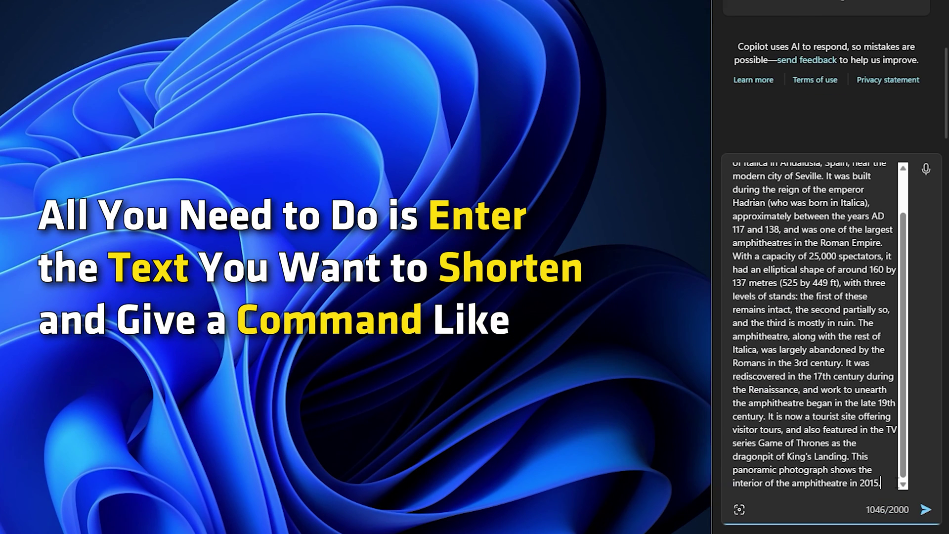
- Send the Italica amphitheatre paragraph, then request 'summarize this paragraph in 100 words'
key(Return)
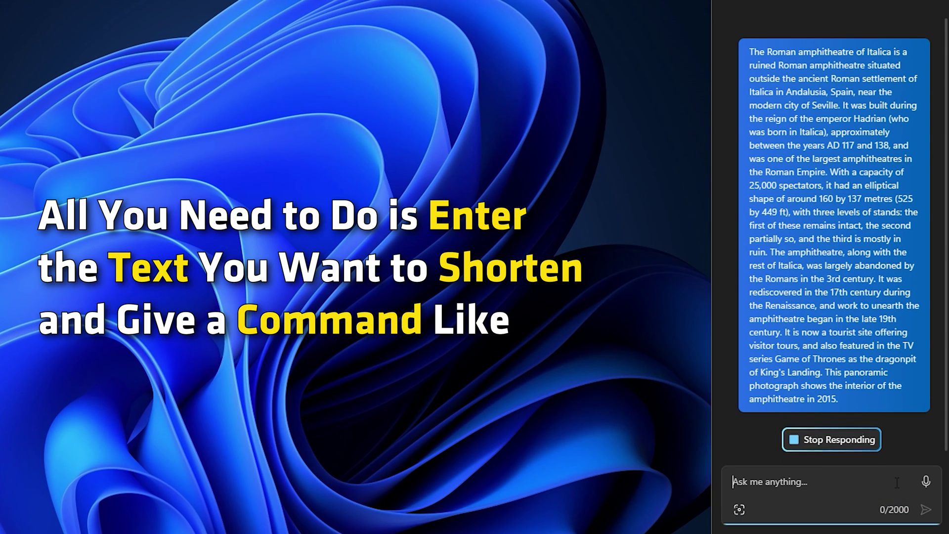
text(summarize this paragraph in 100 words)
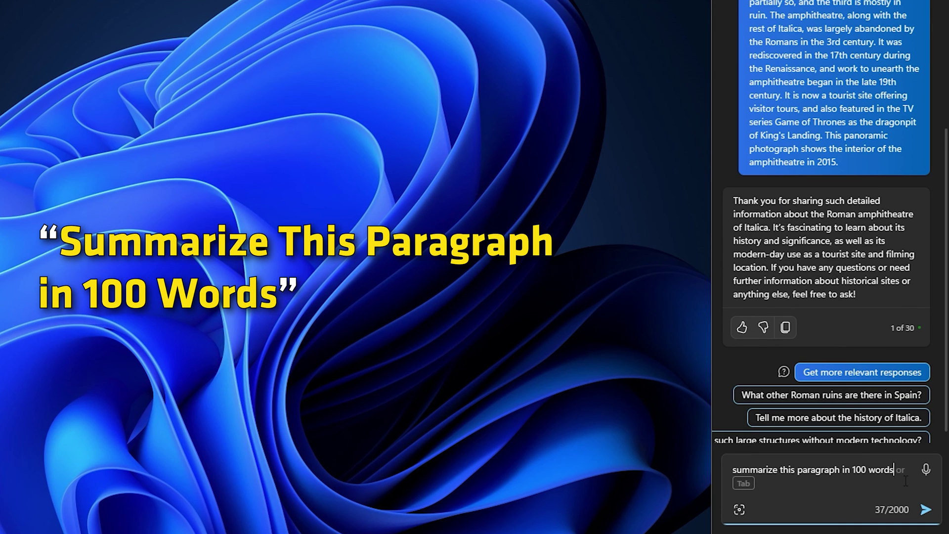
key(Return)
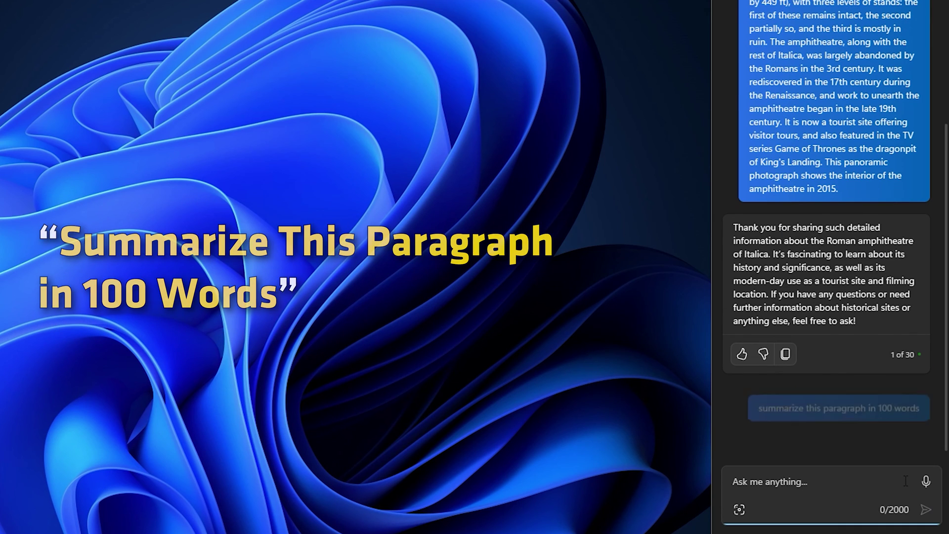